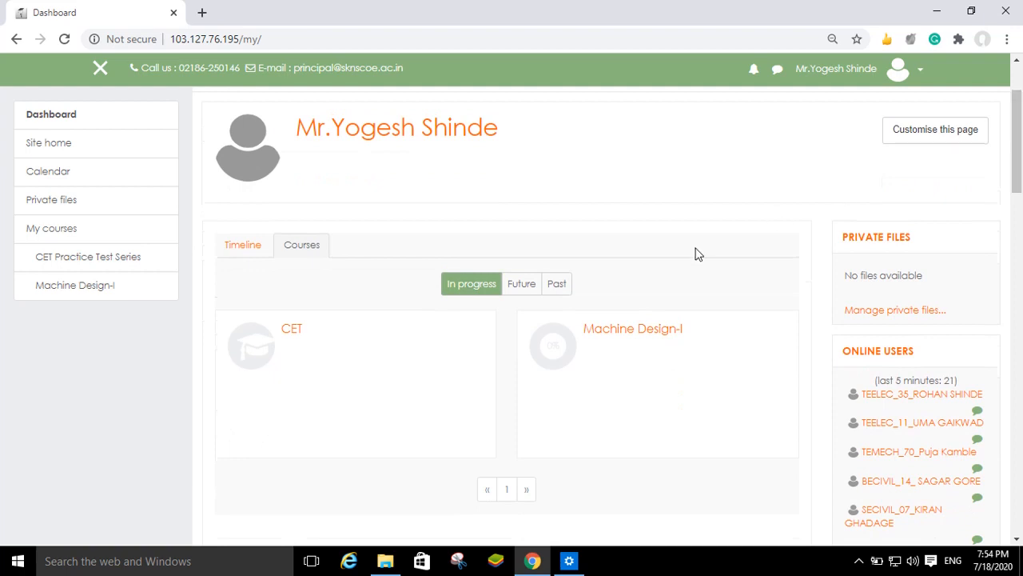
# Open the Demo Assignment in Unit 1 of the Machine Design-I course.
pyautogui.click(596, 334)
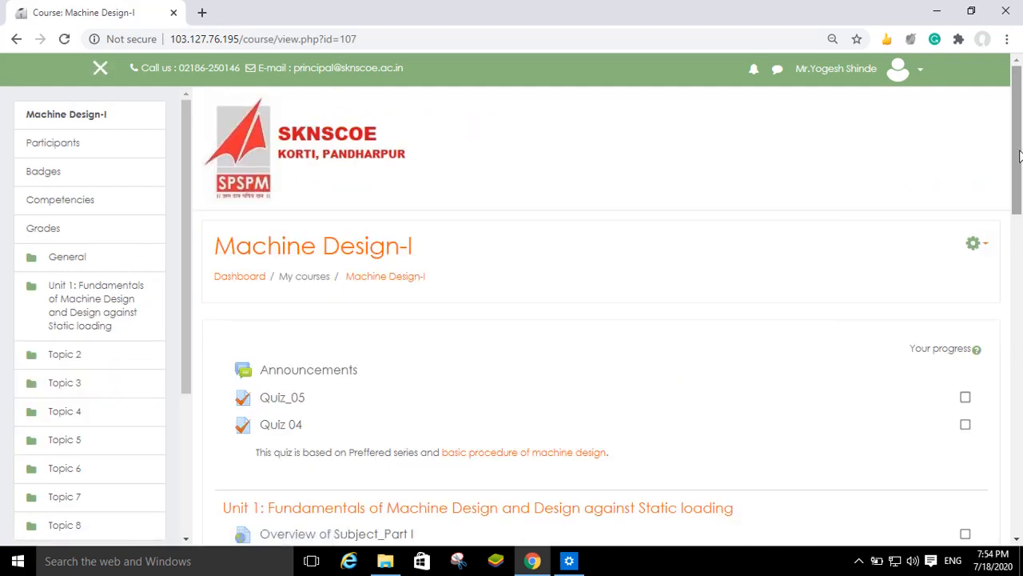
pyautogui.moveTo(1019, 156); pyautogui.dragTo(1022, 239)
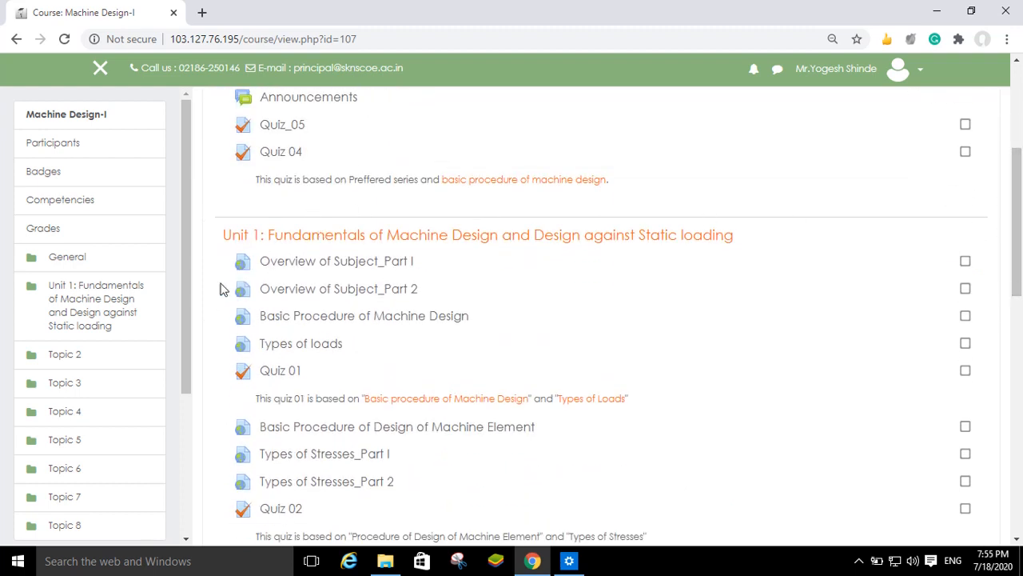
pyautogui.moveTo(1019, 184); pyautogui.dragTo(1019, 210)
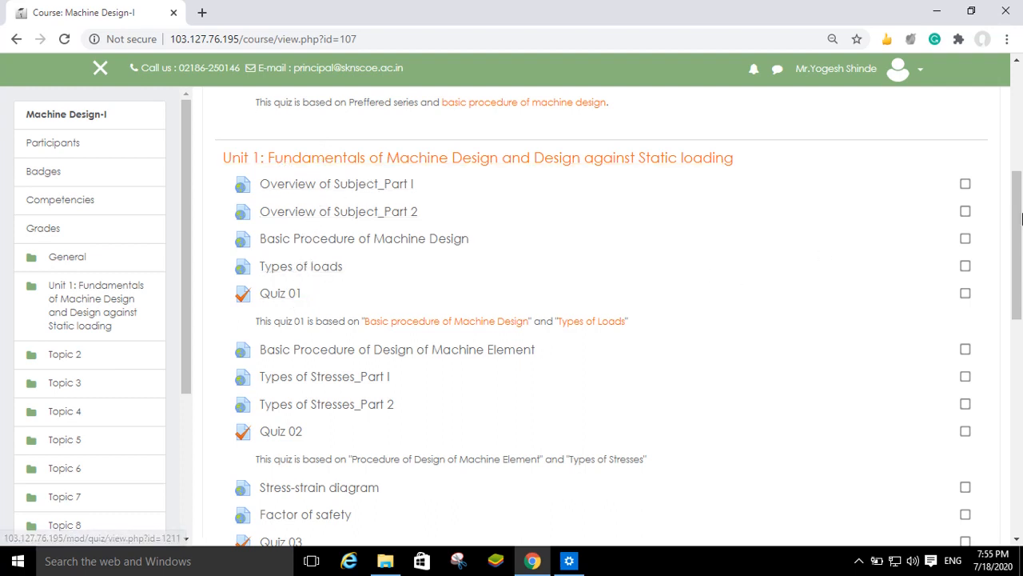
pyautogui.moveTo(1017, 221); pyautogui.dragTo(1017, 312)
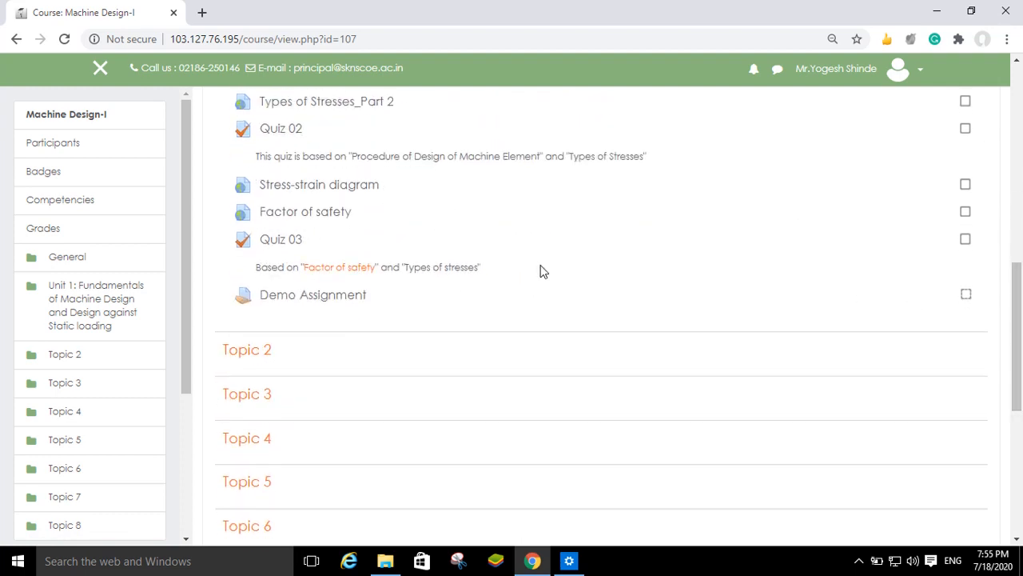
pyautogui.click(304, 295)
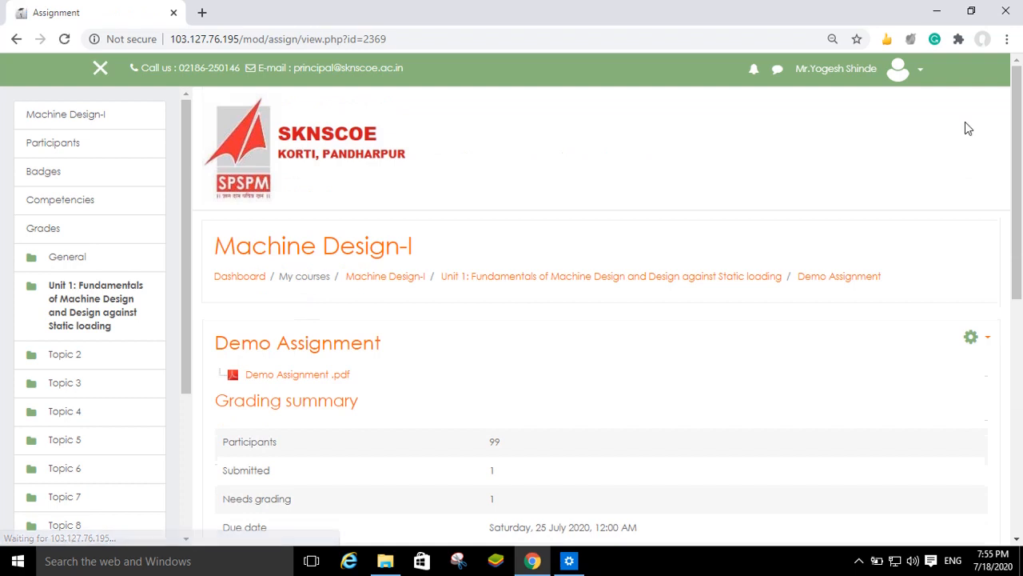
# Review the Demo Assignment's grading summary and open the list of all submissions.
pyautogui.scroll(-1, 1018, 104)
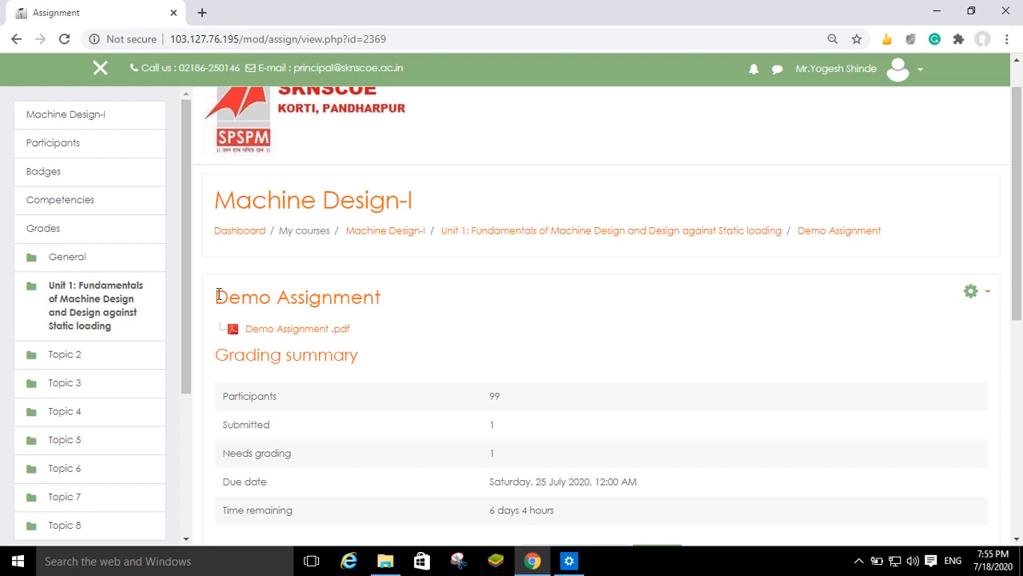
pyautogui.moveTo(217, 295); pyautogui.dragTo(383, 298)
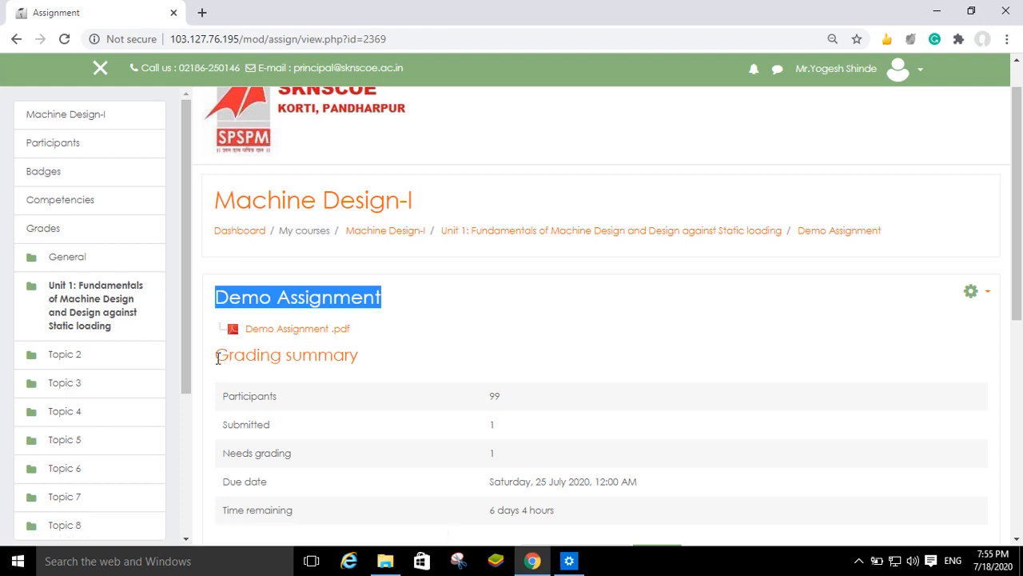
pyautogui.moveTo(216, 356); pyautogui.dragTo(358, 349)
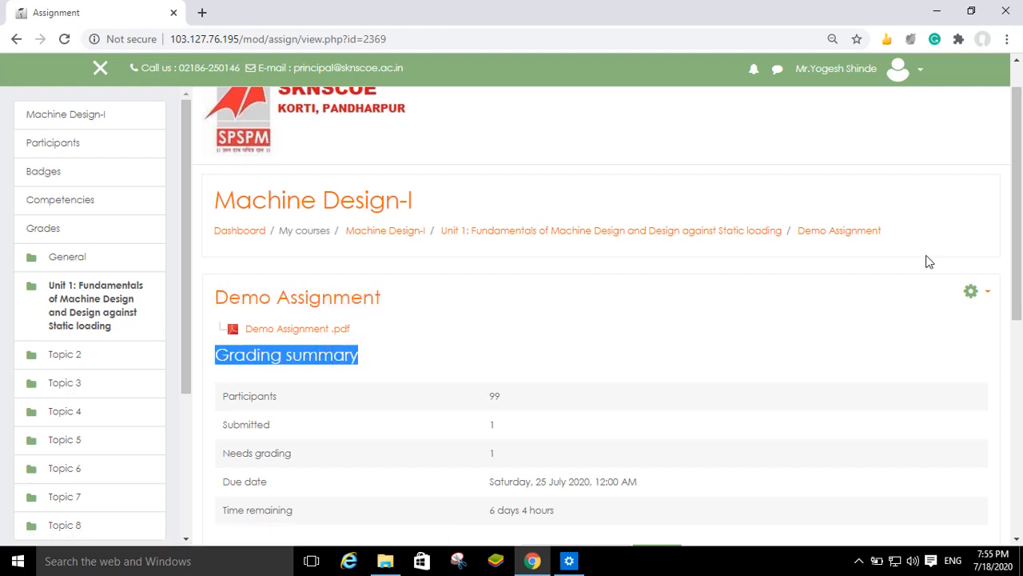
pyautogui.scroll(-1, 1019, 242)
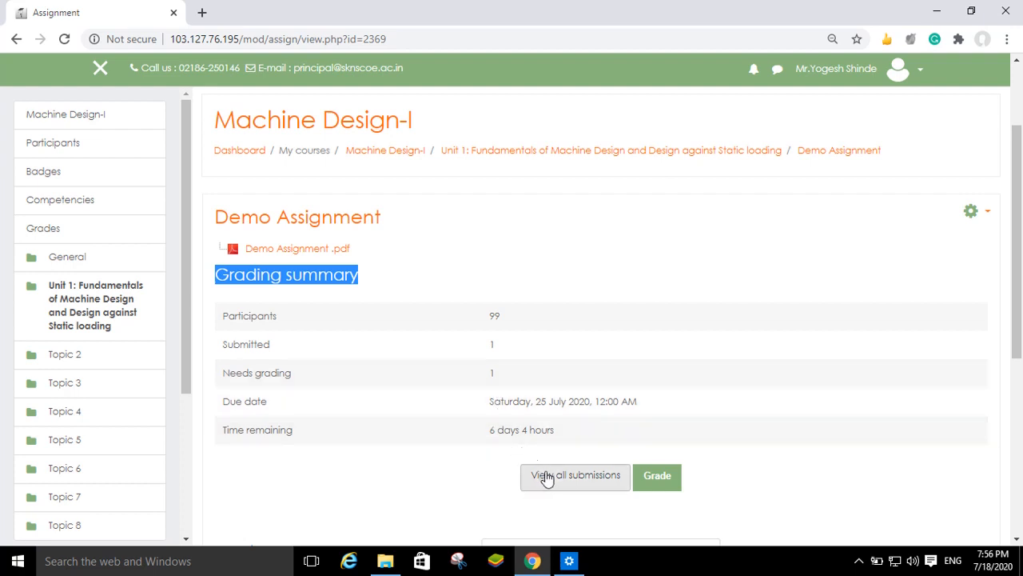
pyautogui.moveTo(1021, 266); pyautogui.dragTo(1020, 309)
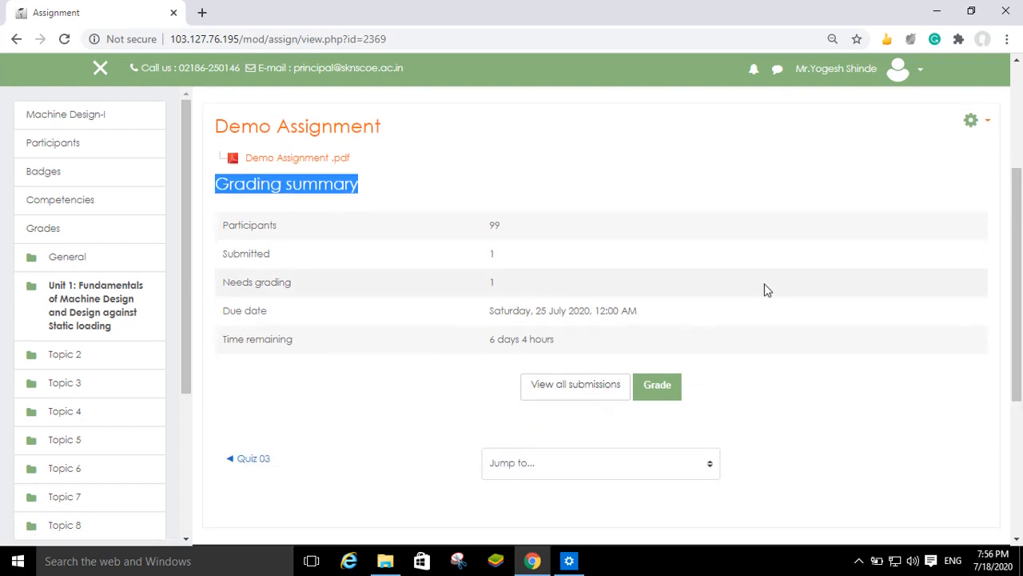
pyautogui.click(588, 389)
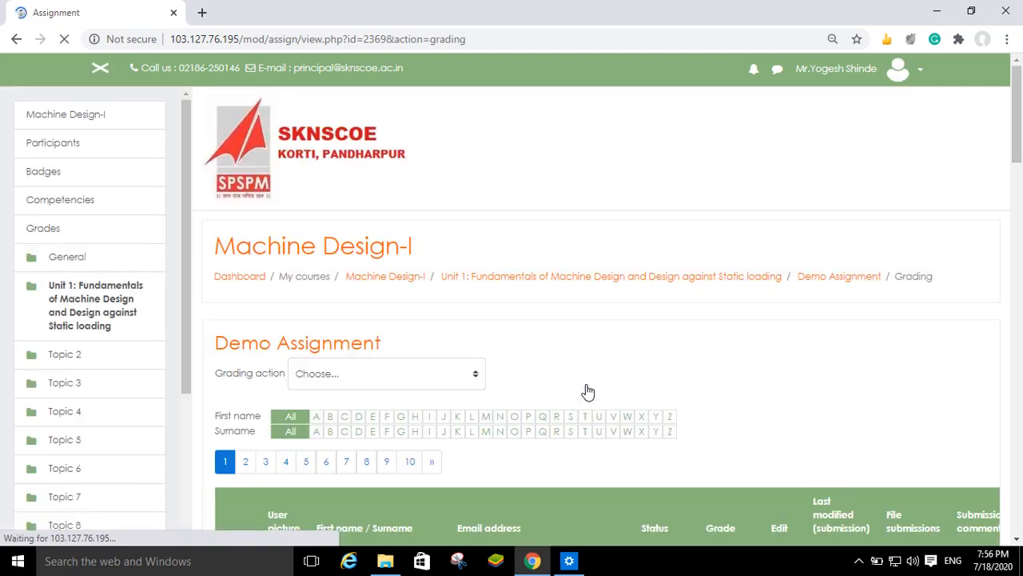
# Filter the assignment's grading list to show only Submitted entries.
pyautogui.moveTo(1020, 160); pyautogui.dragTo(1018, 209)
pyautogui.scroll(-1, 531, 236)
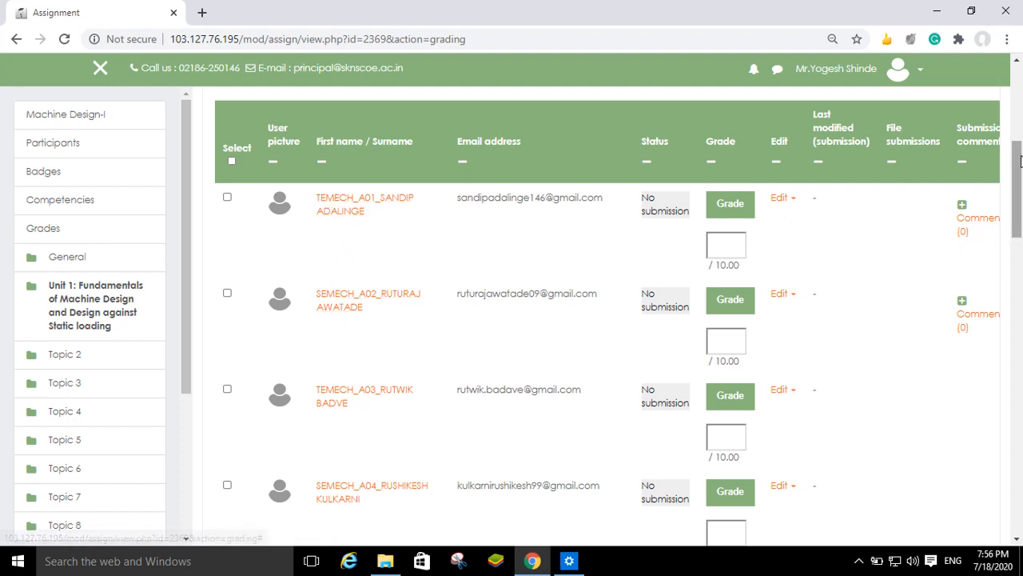
pyautogui.moveTo(1019, 163); pyautogui.dragTo(1019, 391)
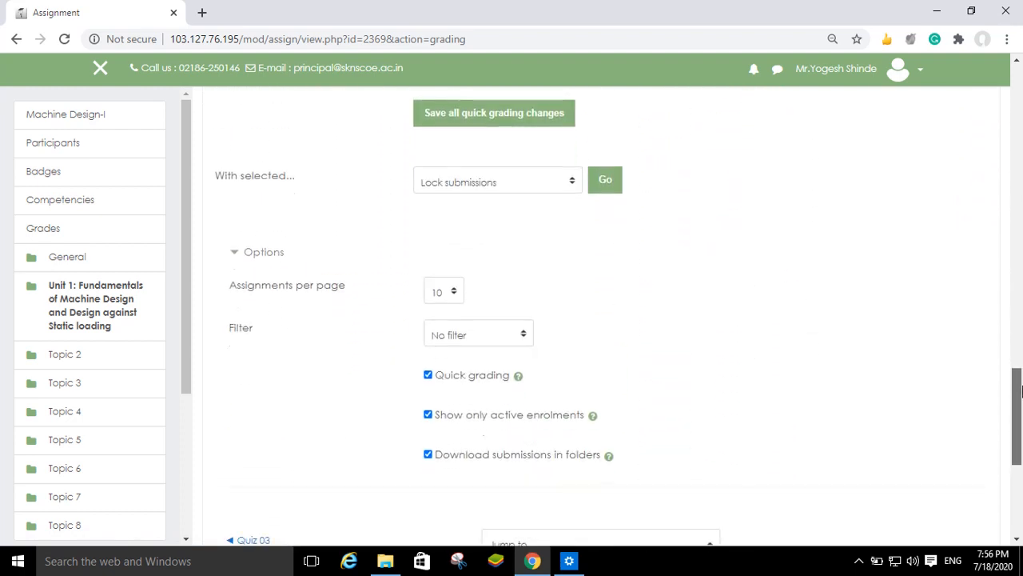
pyautogui.click(518, 339)
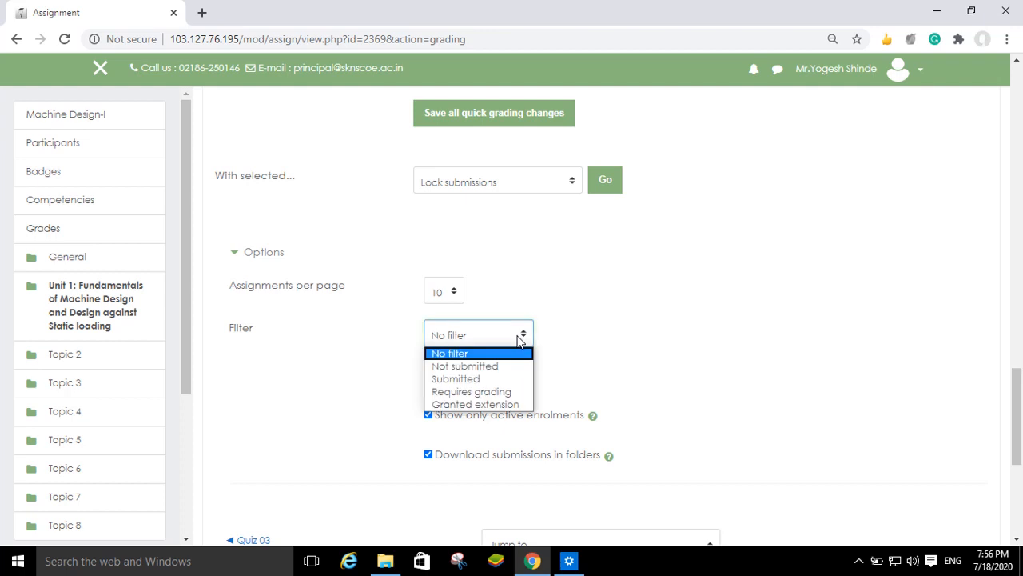
pyautogui.click(480, 379)
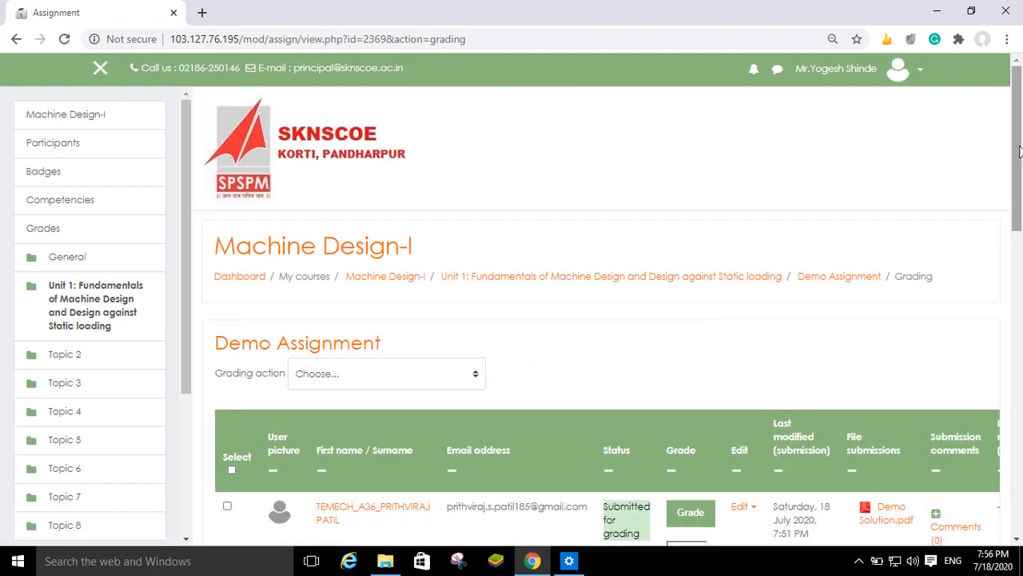
# Open the grading page for the student submission containing Demo Solution.pdf.
pyautogui.moveTo(1019, 152); pyautogui.dragTo(1020, 218)
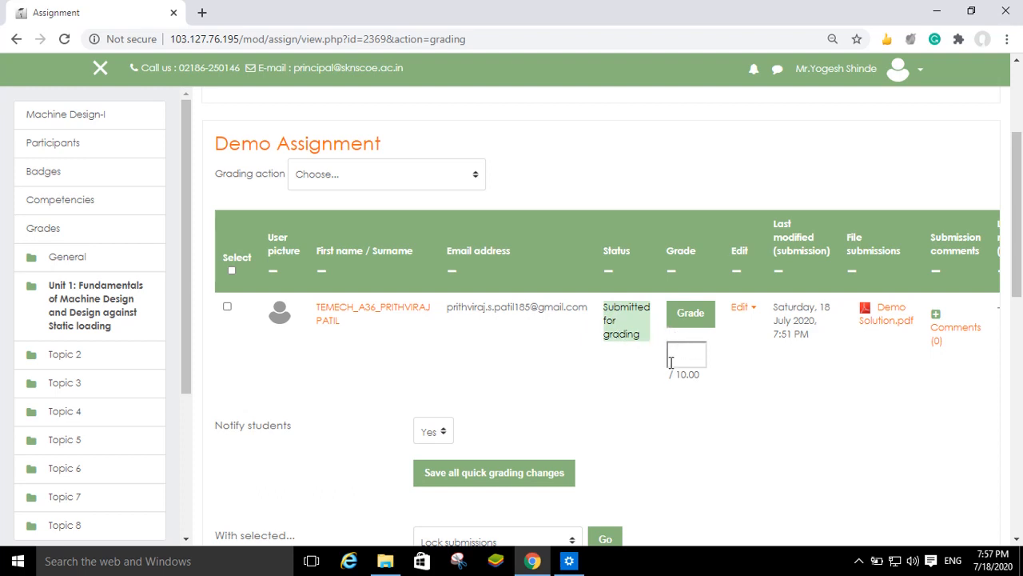
pyautogui.click(689, 318)
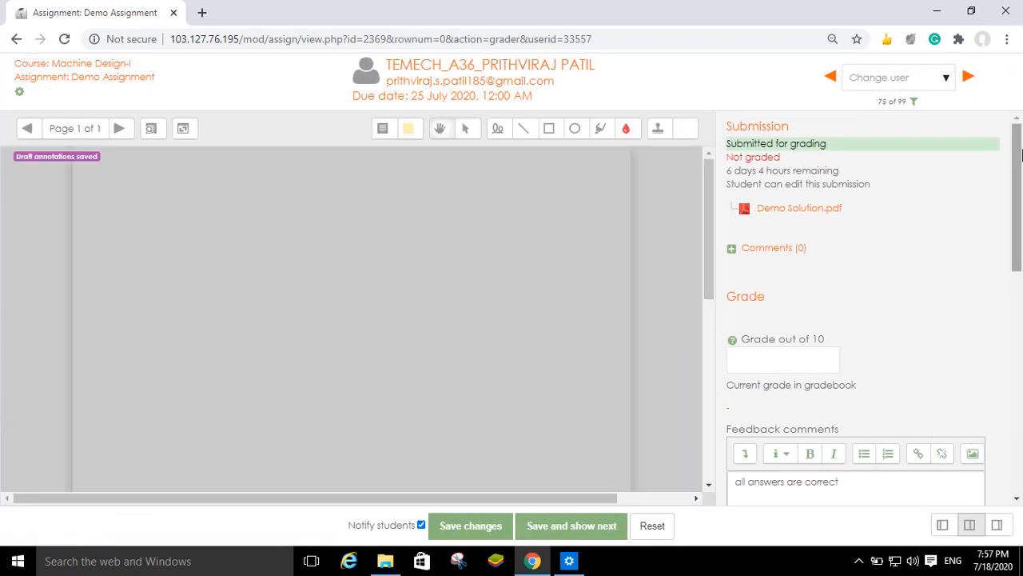
pyautogui.scroll(-1, 1020, 163)
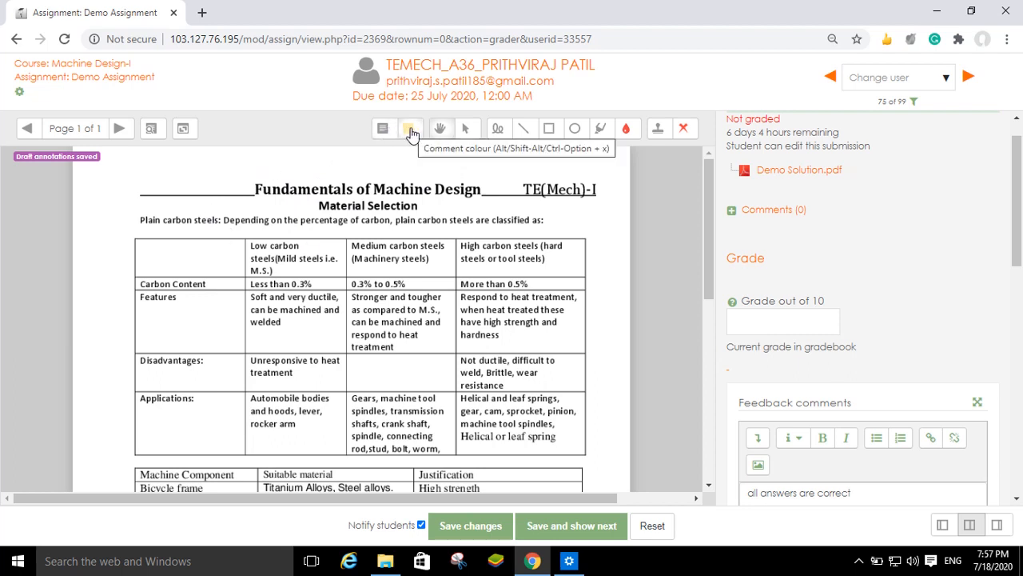
# With the red pen, circle "Low carbon steels" and "More than 0.5%", tick the Disadvantages row, and cross the medium carbon steels' applications.
pyautogui.click(498, 130)
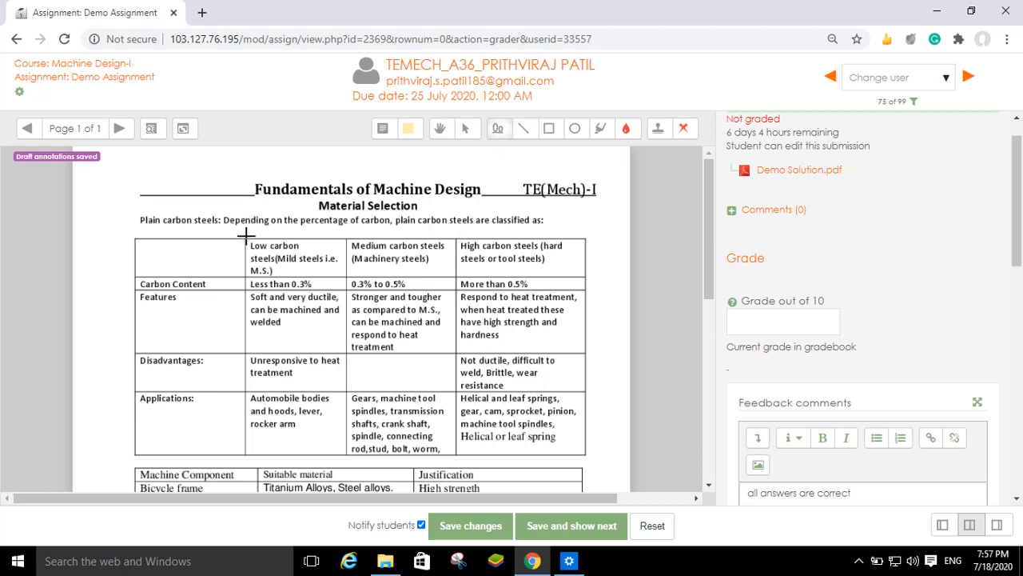
pyautogui.moveTo(248, 237)
pyautogui.mouseDown()
pyautogui.moveTo(230, 255)
pyautogui.moveTo(292, 277)
pyautogui.moveTo(344, 249)
pyautogui.moveTo(292, 234)
pyautogui.moveTo(251, 236)
pyautogui.mouseUp()
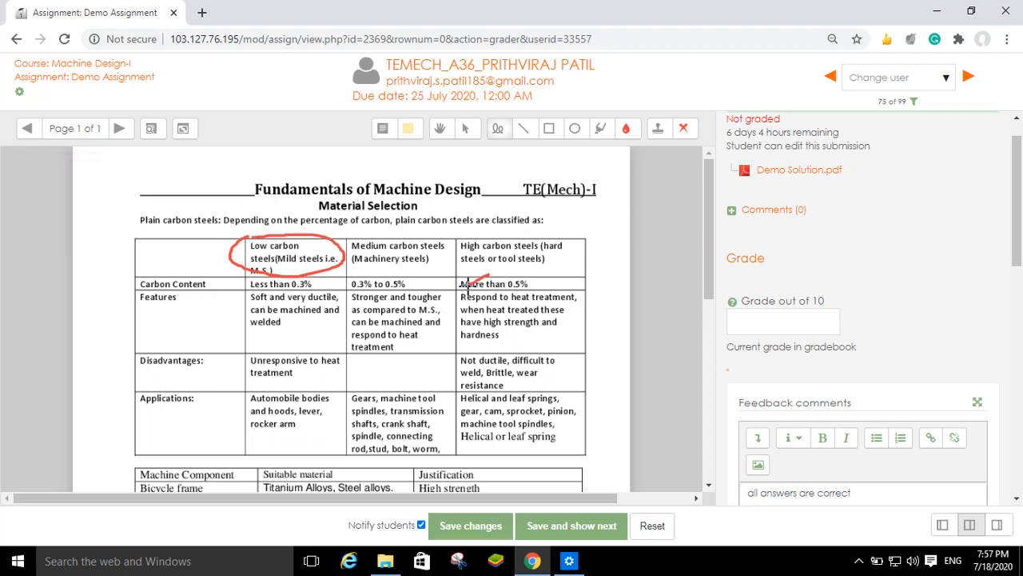
pyautogui.moveTo(489, 280)
pyautogui.mouseDown()
pyautogui.moveTo(478, 307)
pyautogui.moveTo(542, 272)
pyautogui.moveTo(480, 278)
pyautogui.mouseUp()
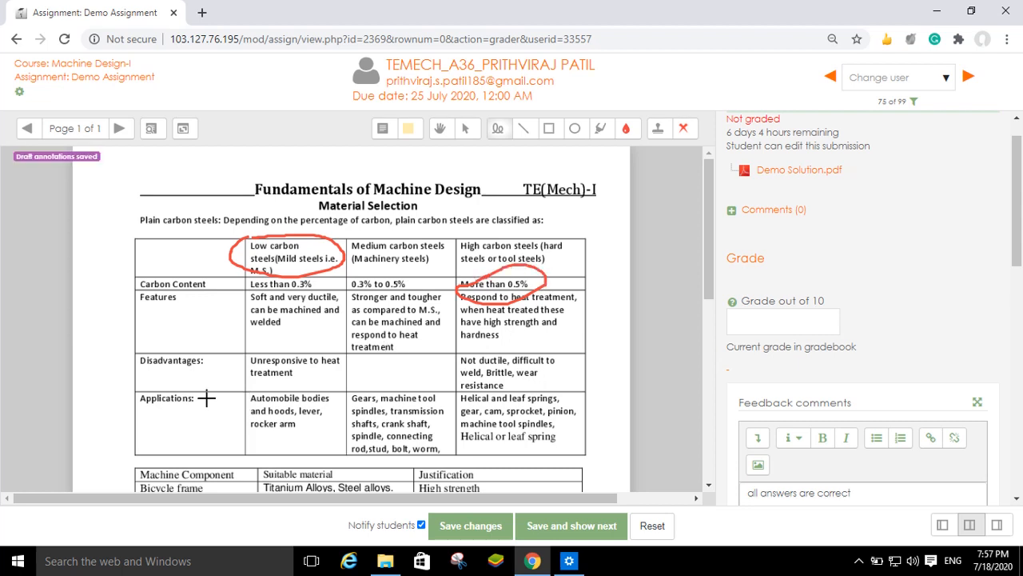
pyautogui.moveTo(155, 365)
pyautogui.mouseDown()
pyautogui.moveTo(174, 376)
pyautogui.moveTo(254, 302)
pyautogui.mouseUp()
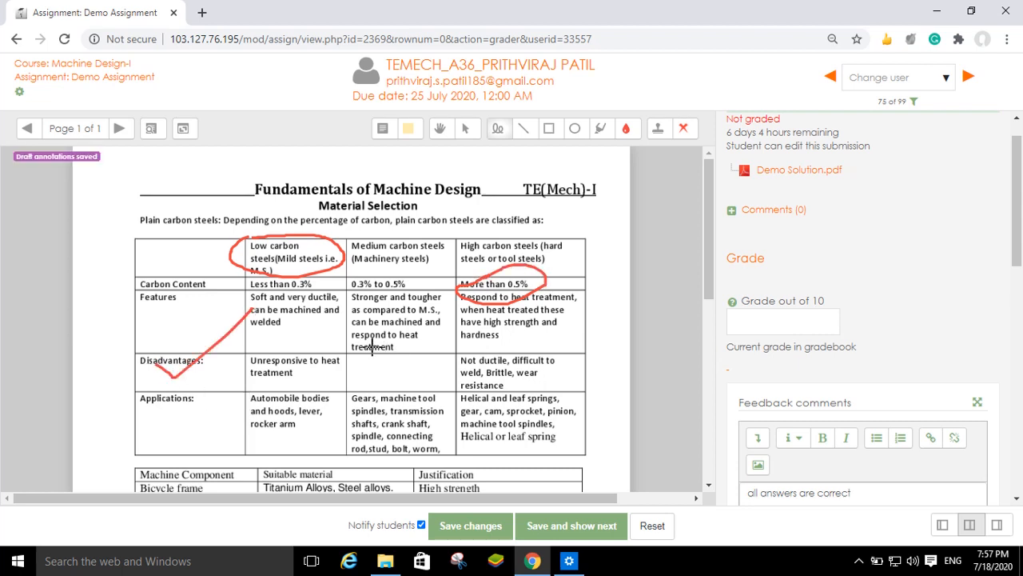
pyautogui.moveTo(440, 346); pyautogui.dragTo(369, 432)
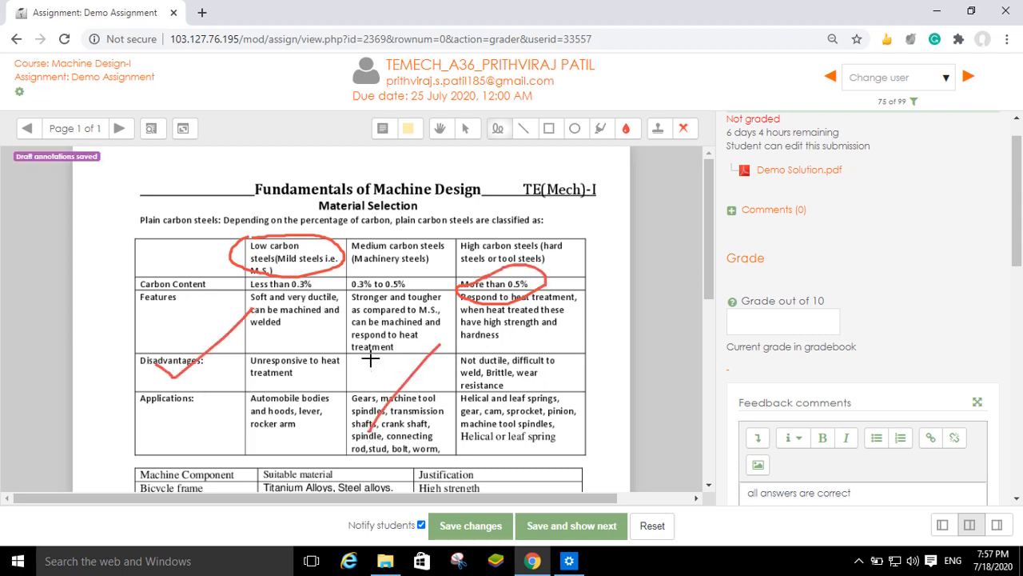
pyautogui.moveTo(370, 360); pyautogui.dragTo(470, 408)
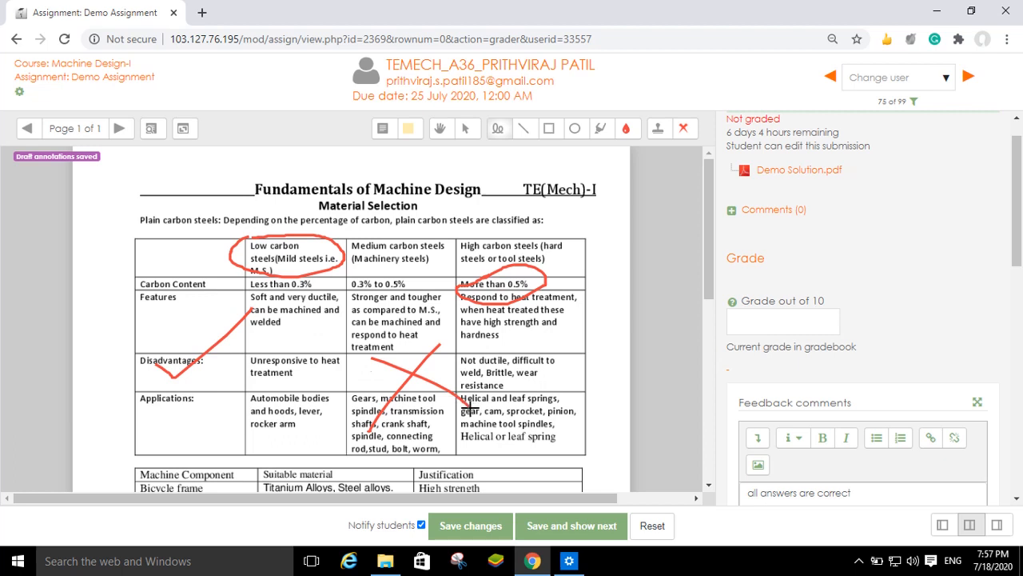
# Highlight the "High carbon steels" heading in red and the "Medium carbon steels" heading in green.
pyautogui.click(603, 131)
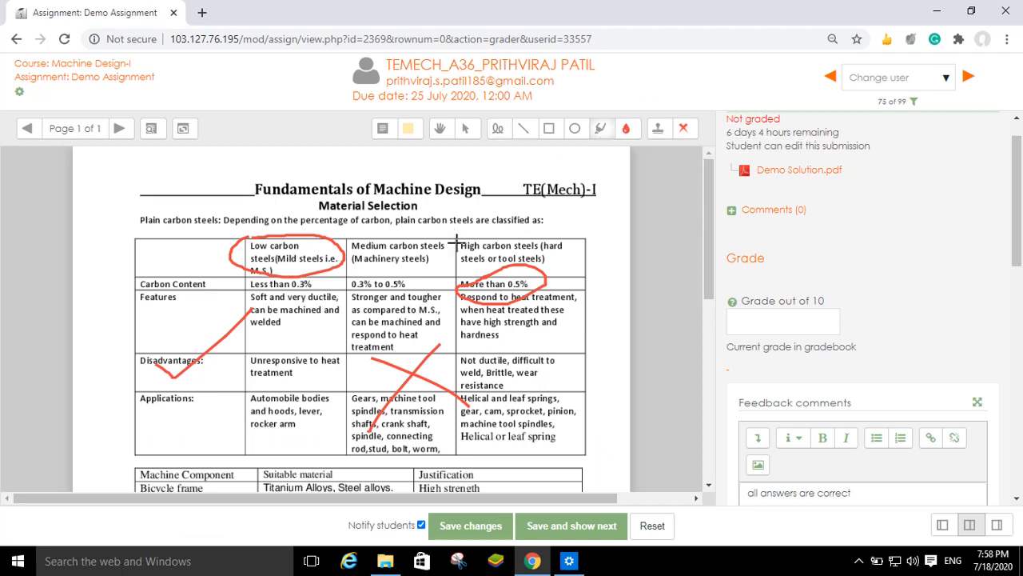
pyautogui.moveTo(461, 251); pyautogui.dragTo(566, 239)
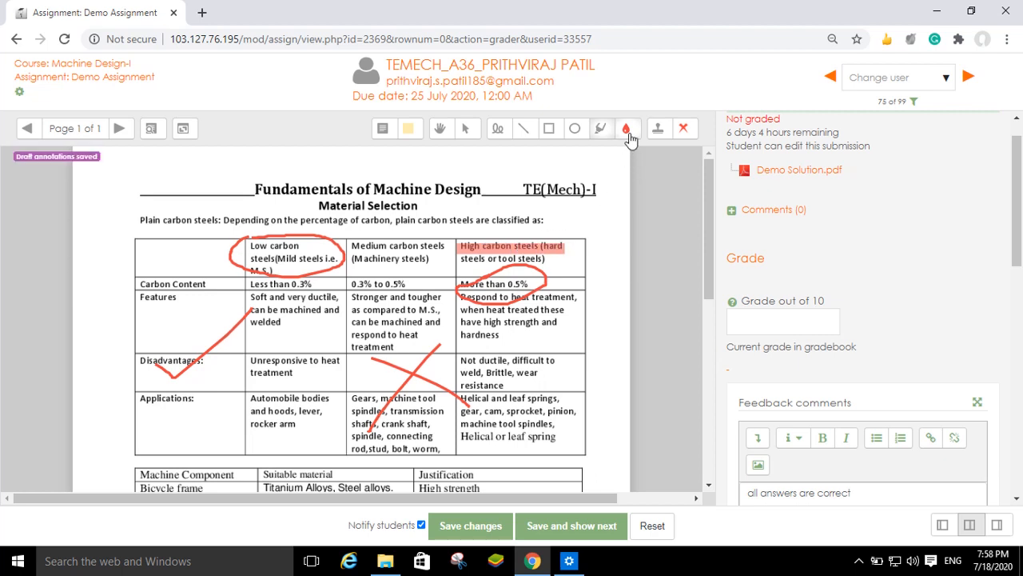
pyautogui.click(628, 134)
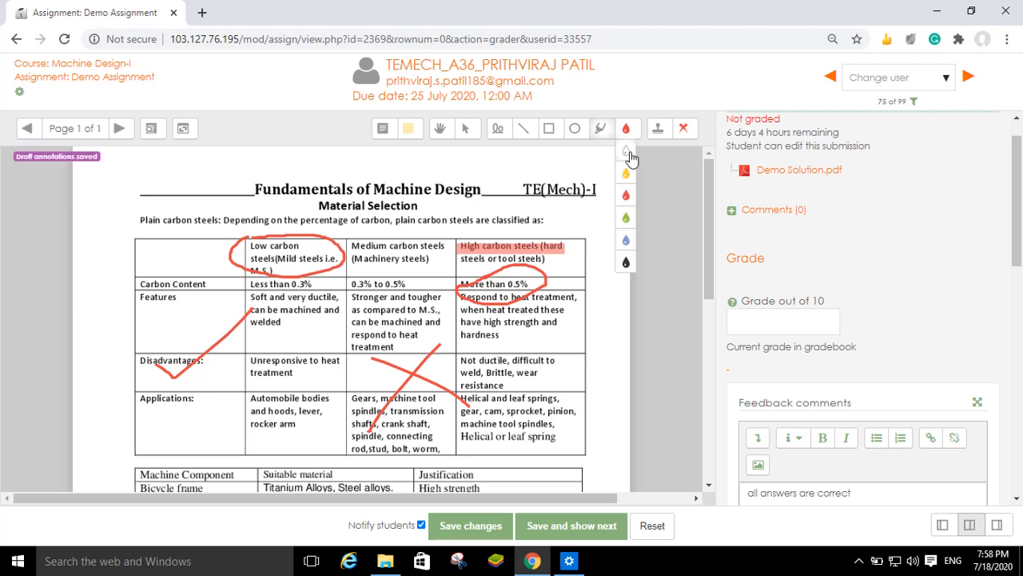
pyautogui.click(626, 217)
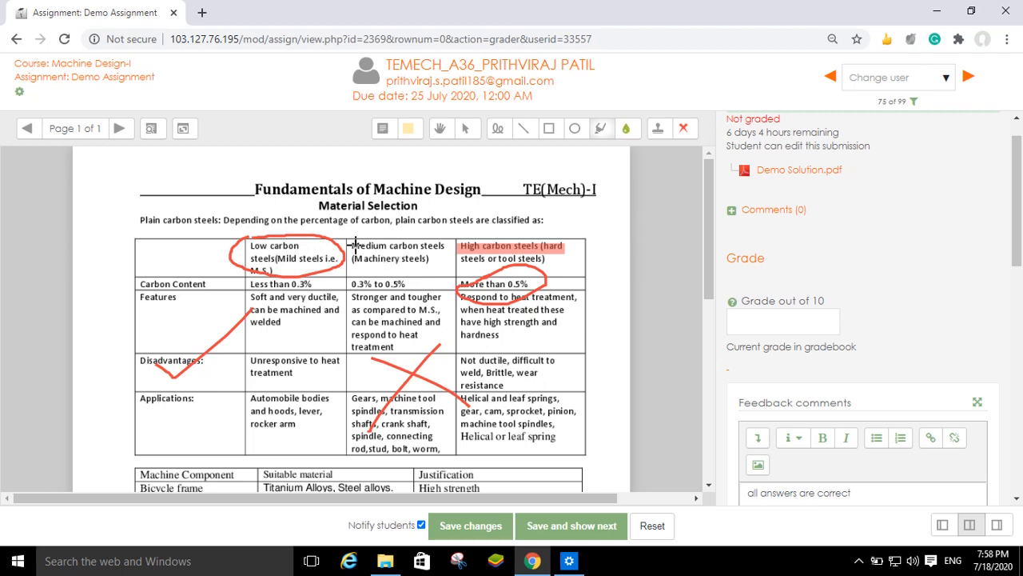
pyautogui.moveTo(355, 247); pyautogui.dragTo(432, 249)
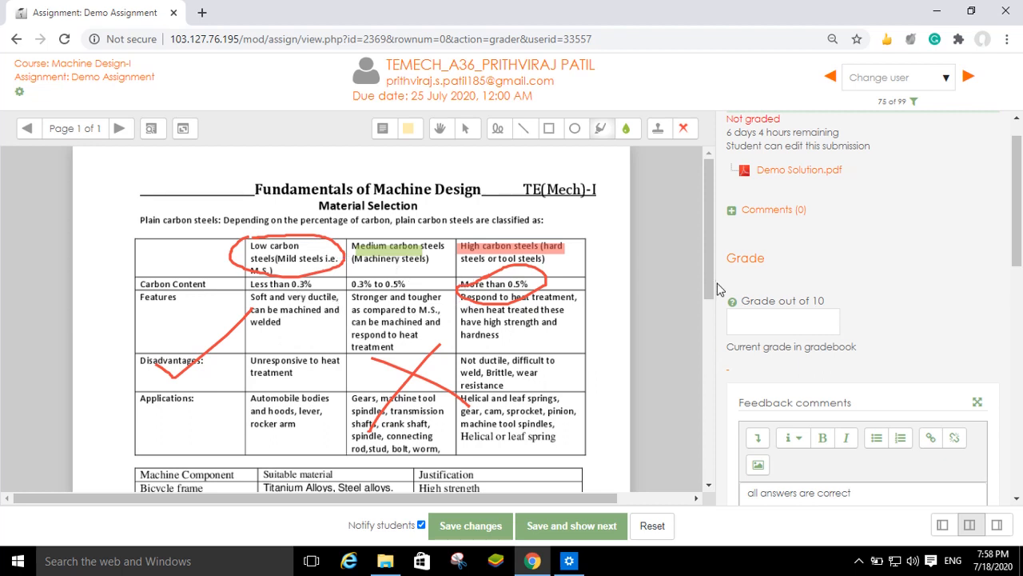
# Enter a grade of 9 out of 10 and review the feedback comments, feedback files and attempt settings.
pyautogui.click(762, 321)
pyautogui.scroll(1, 761, 320)
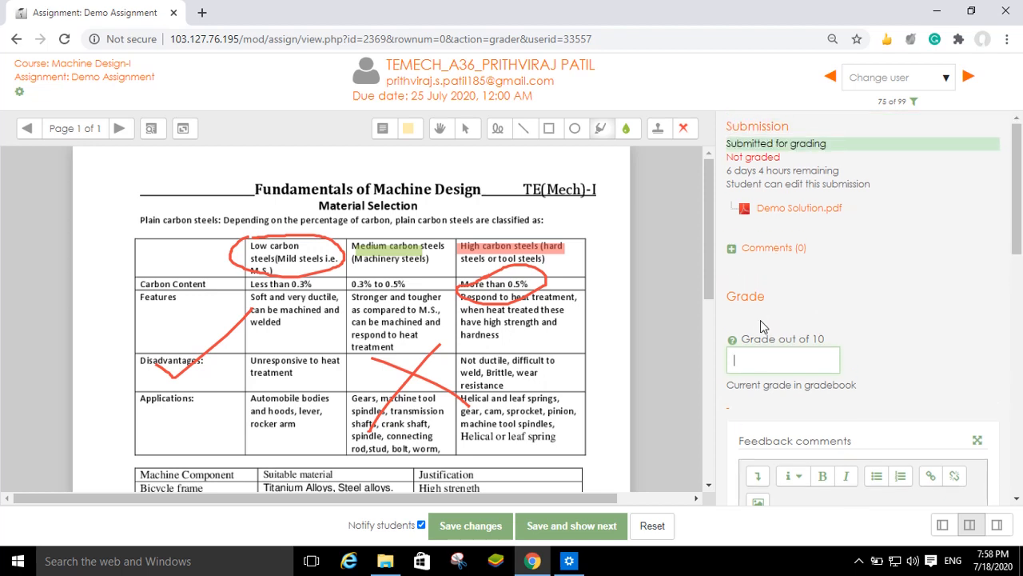
pyautogui.write('9')
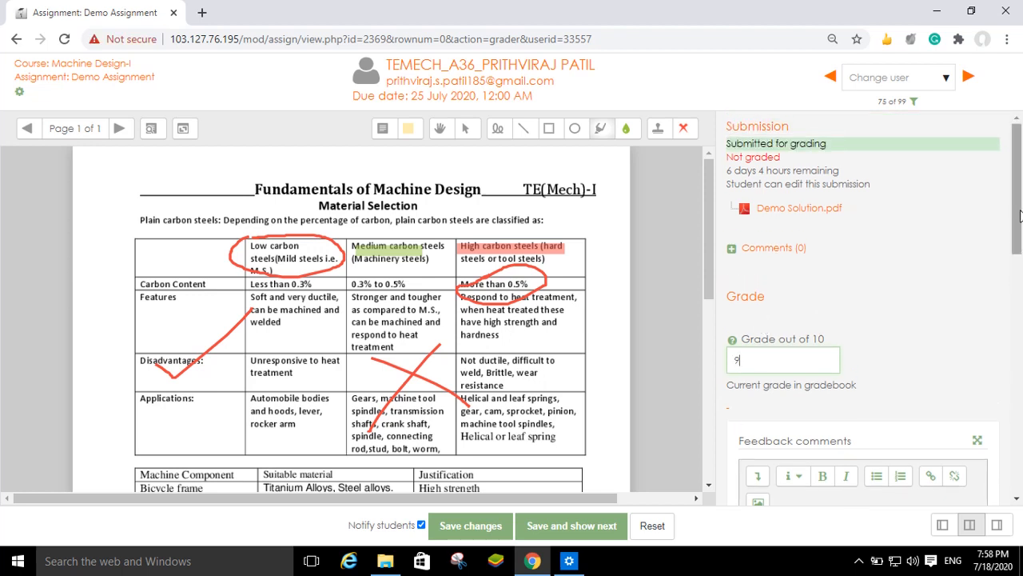
pyautogui.moveTo(1016, 257); pyautogui.dragTo(1017, 345)
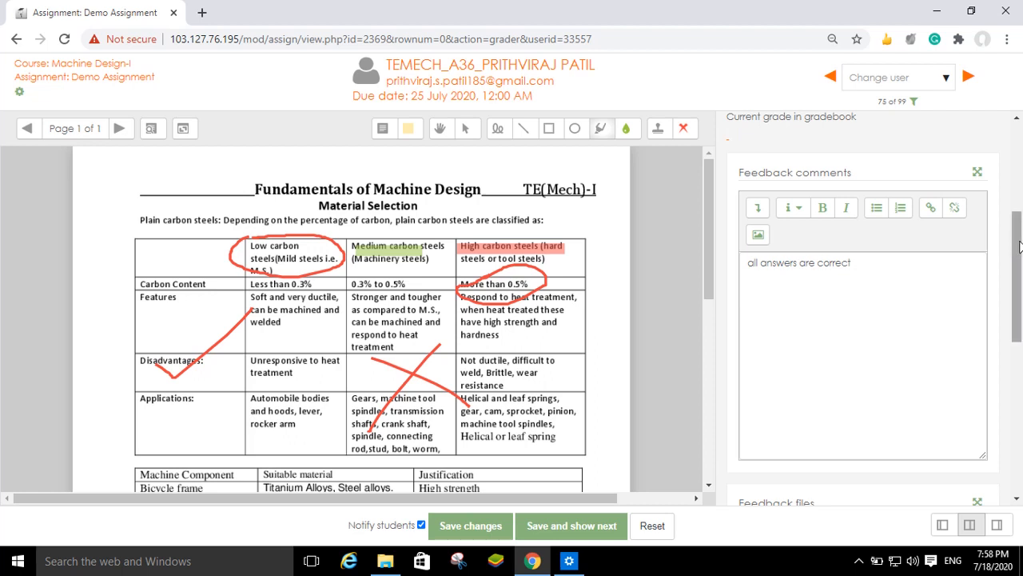
pyautogui.moveTo(1020, 247); pyautogui.dragTo(1021, 334)
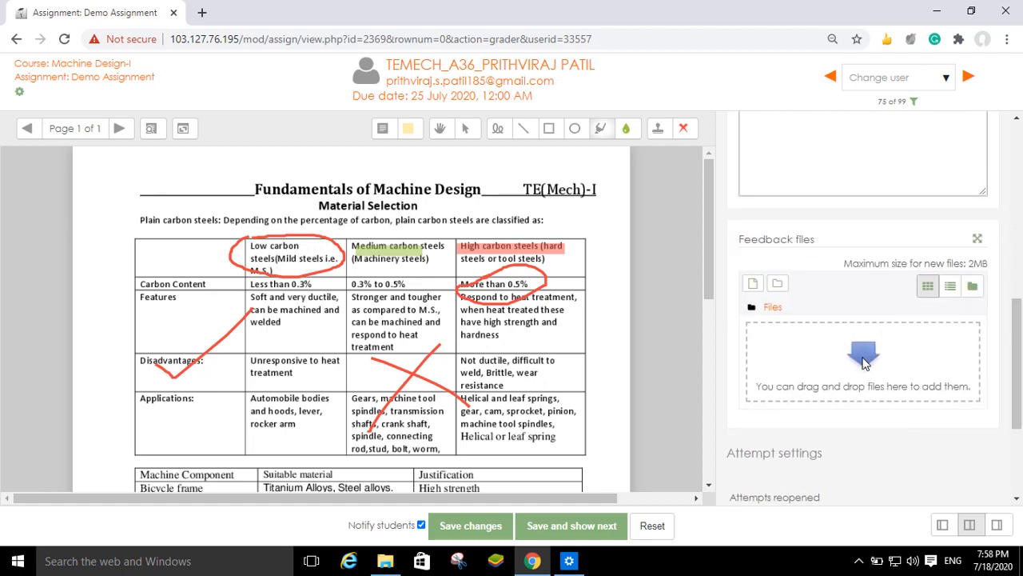
pyautogui.moveTo(1020, 328); pyautogui.dragTo(1020, 347)
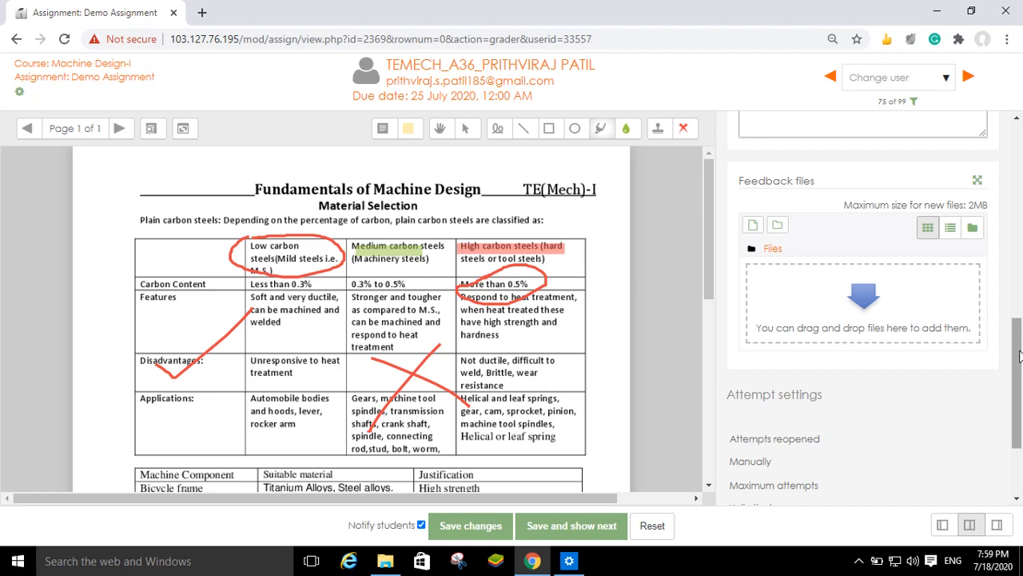
pyautogui.moveTo(1020, 355); pyautogui.dragTo(1020, 398)
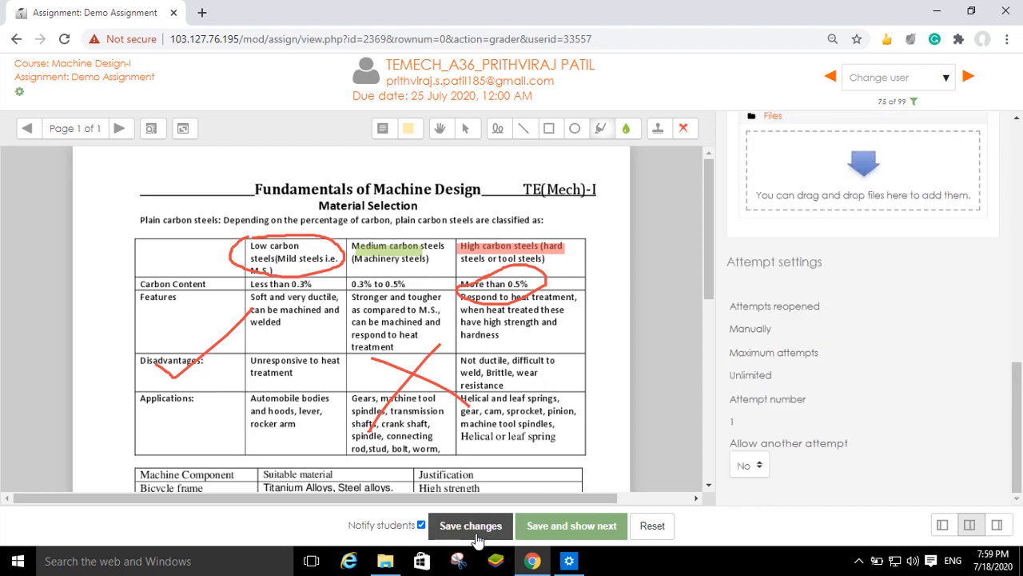
# Save the grade, feedback and PDF annotations for this submission and dismiss the confirmation.
pyautogui.moveTo(1021, 432)
pyautogui.mouseDown()
pyautogui.moveTo(1019, 257)
pyautogui.moveTo(1016, 433)
pyautogui.mouseUp()
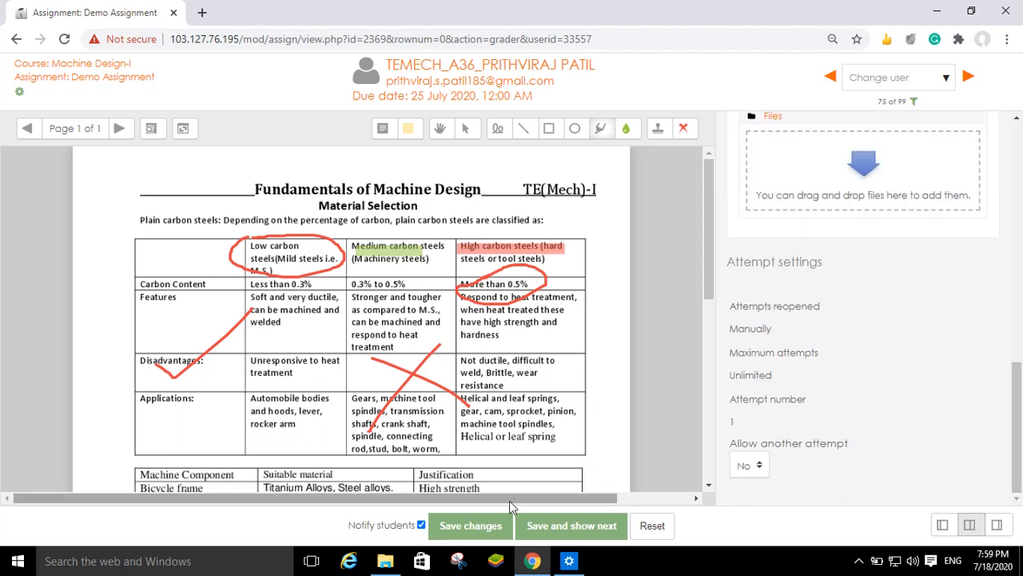
pyautogui.click(472, 526)
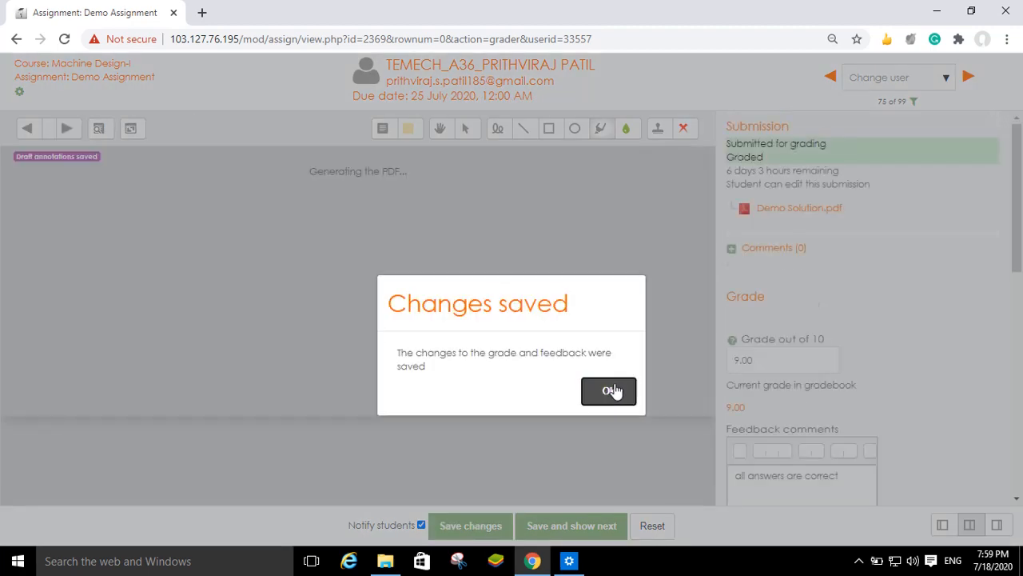
pyautogui.click(613, 391)
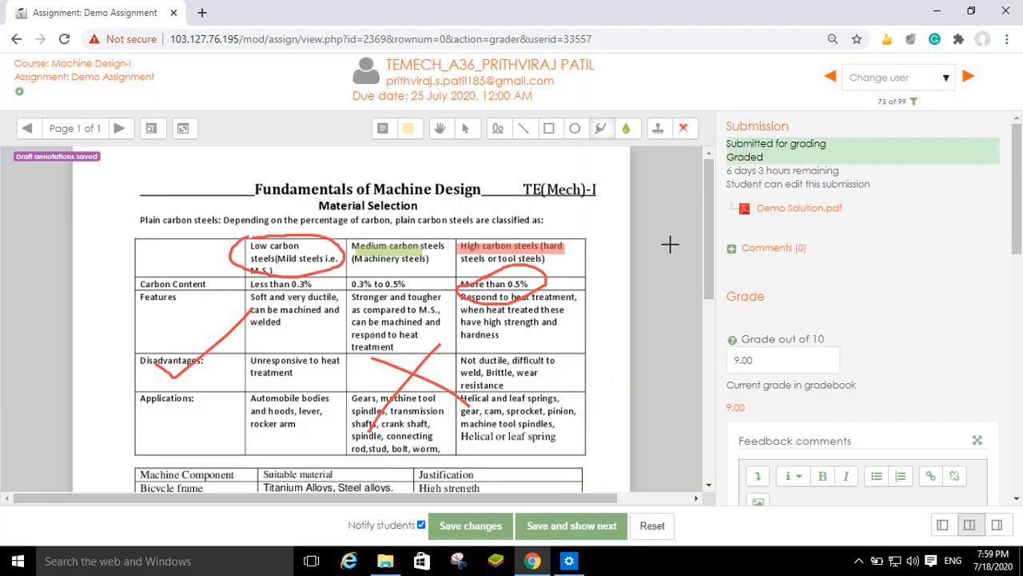
# Return to the Demo Assignment grading table, refresh it, and check the submission's status, grade and the grading options below.
pyautogui.click(16, 39)
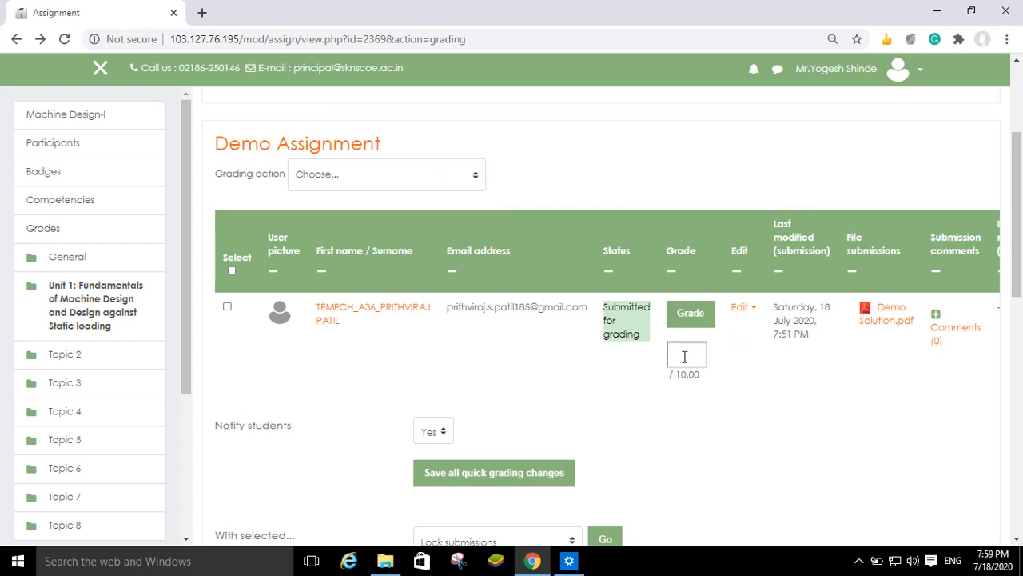
pyautogui.click(62, 46)
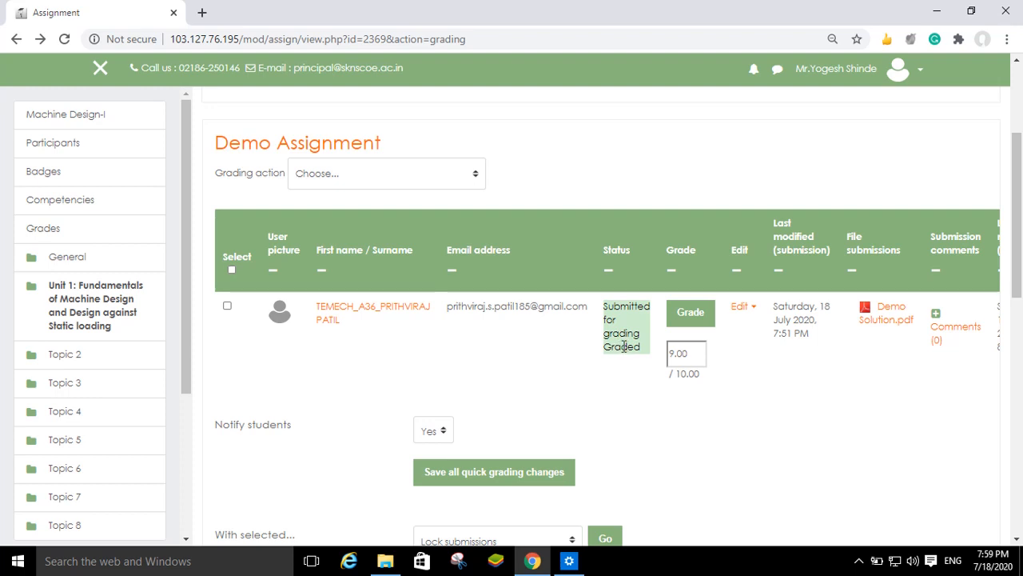
pyautogui.moveTo(1019, 200); pyautogui.dragTo(1020, 340)
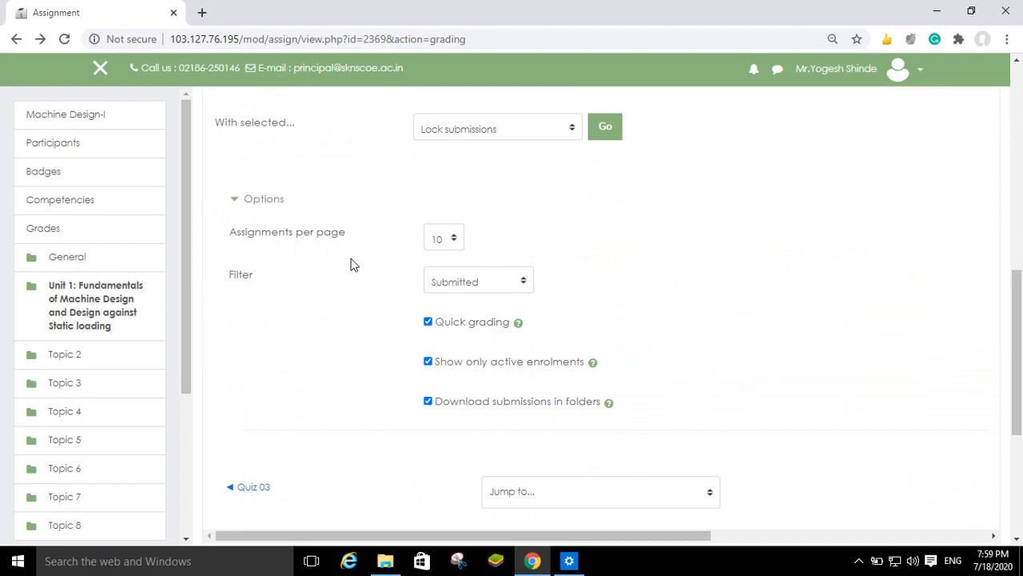
pyautogui.scroll(4, 366, 227)
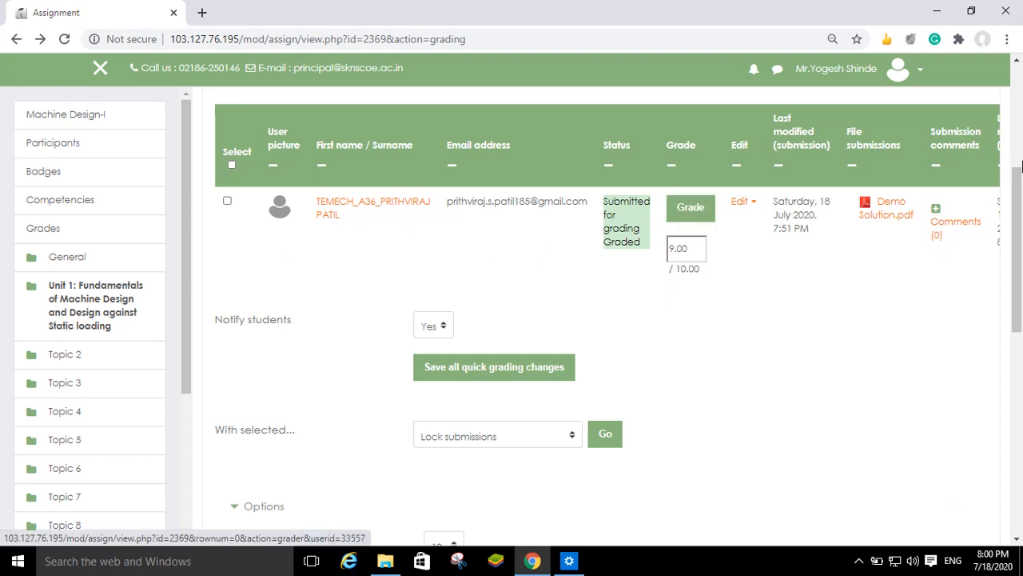
pyautogui.moveTo(1017, 184); pyautogui.dragTo(1014, 137)
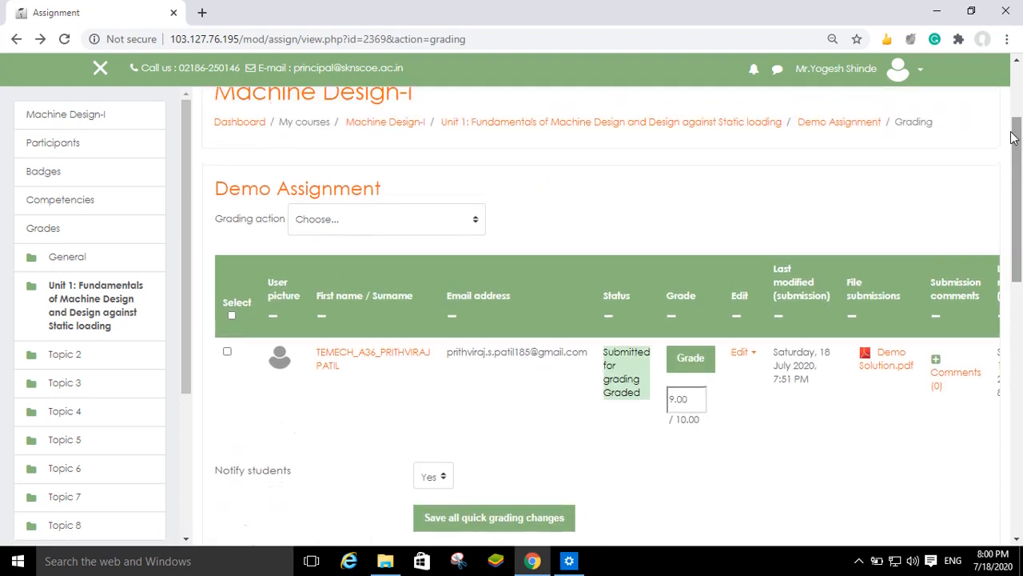